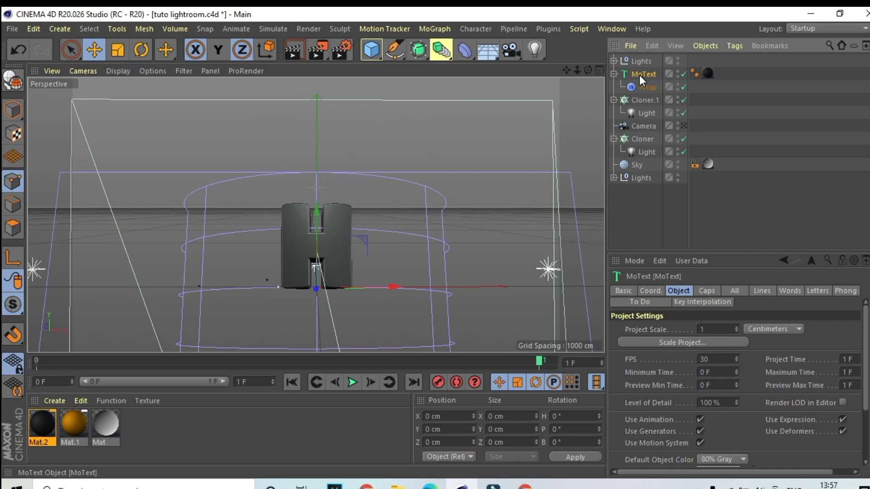
Replace the MoText object's text with "FC OP"
click(639, 75)
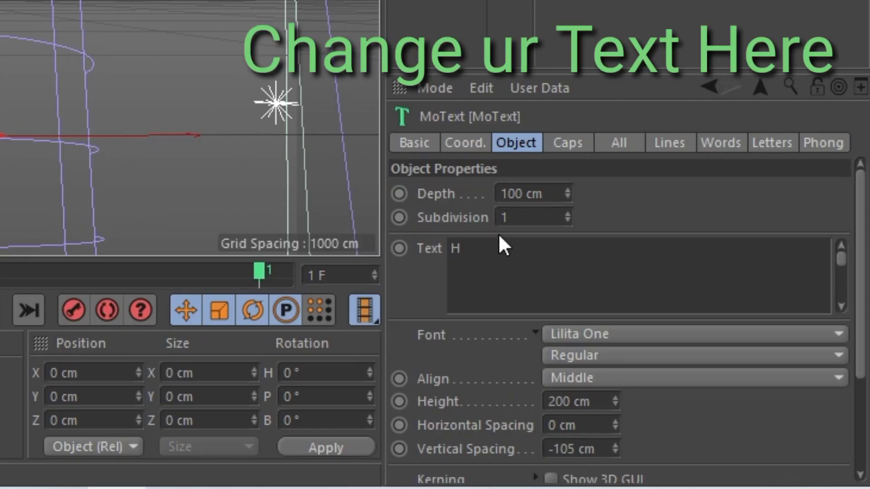
double_click(497, 248)
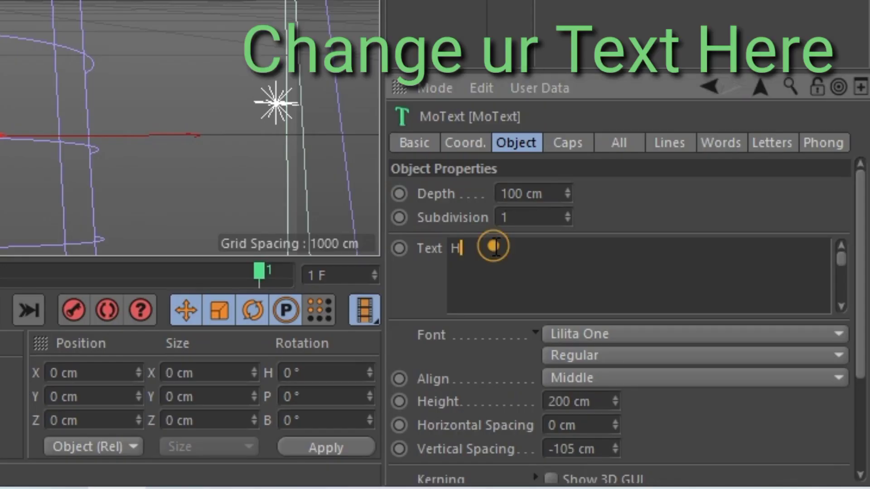
key(BackSpace)
text(FC OP)
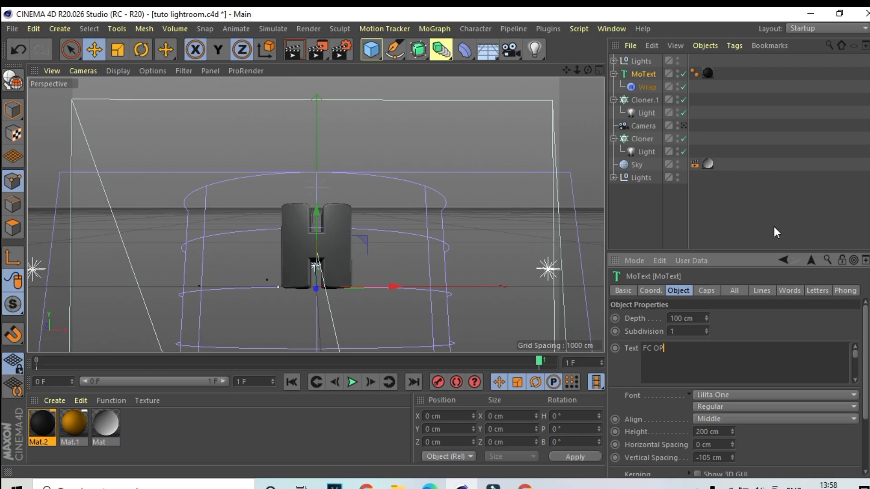
click(773, 226)
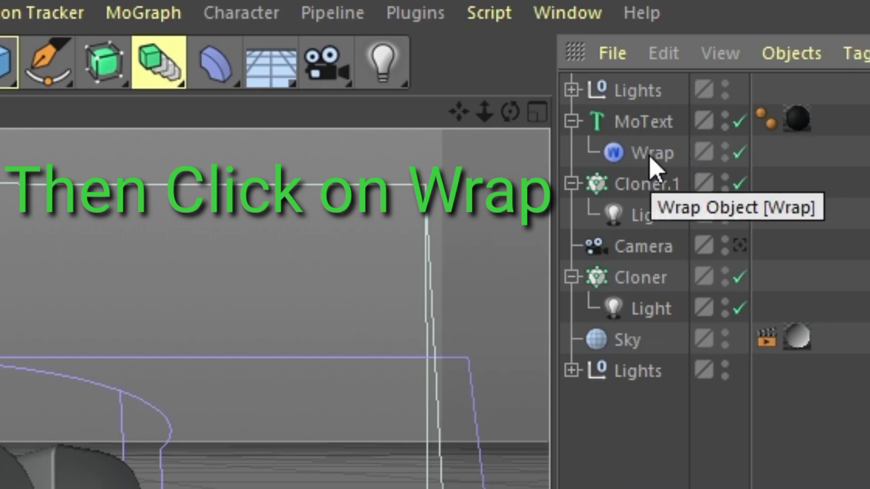
Set the Tension of the Wrap deformer under MoText to 0%
click(651, 157)
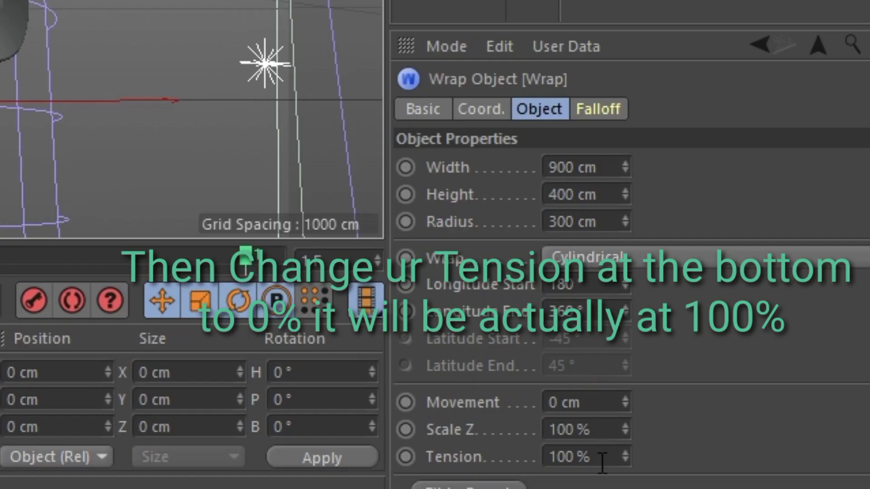
click(705, 457)
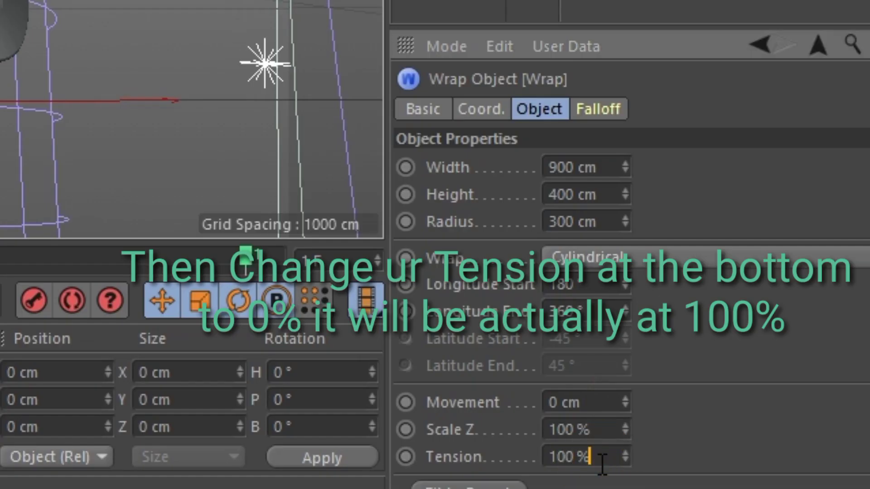
key(BackSpace)
key(BackSpace)
key(BackSpace)
key(BackSpace)
key(BackSpace)
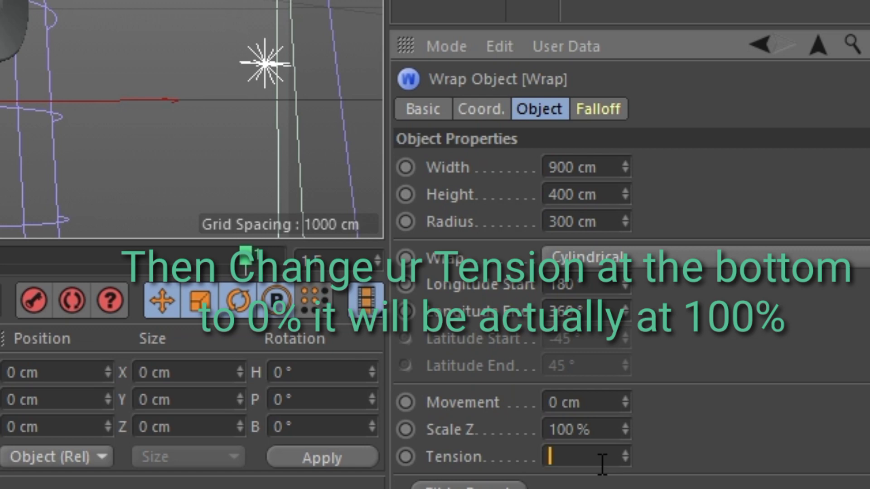
text(30)
key(BackSpace)
key(BackSpace)
text(0)
key(Return)
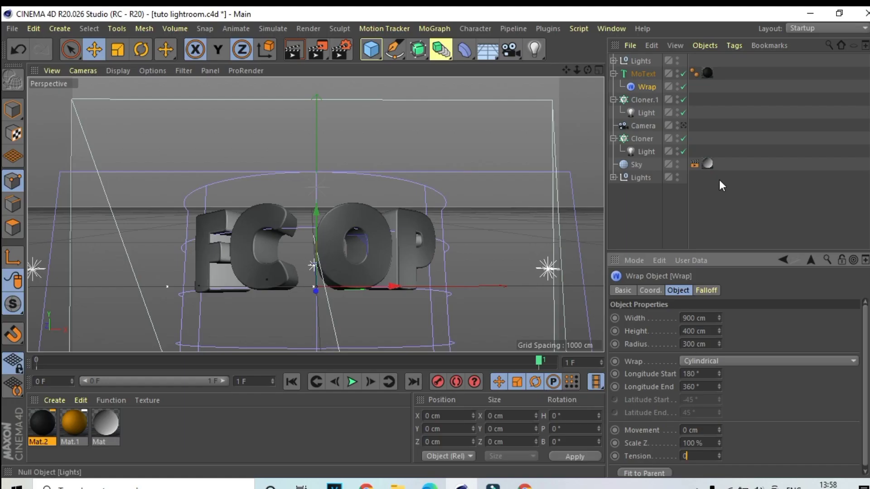
click(729, 205)
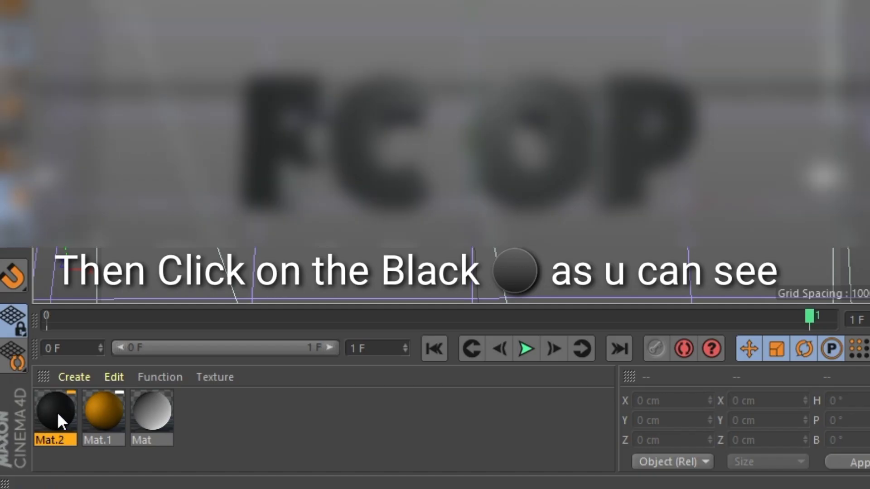
Change the black material Mat.2 to a blue-teal colour with hue 185°, saturation 100% and value 58%
click(57, 412)
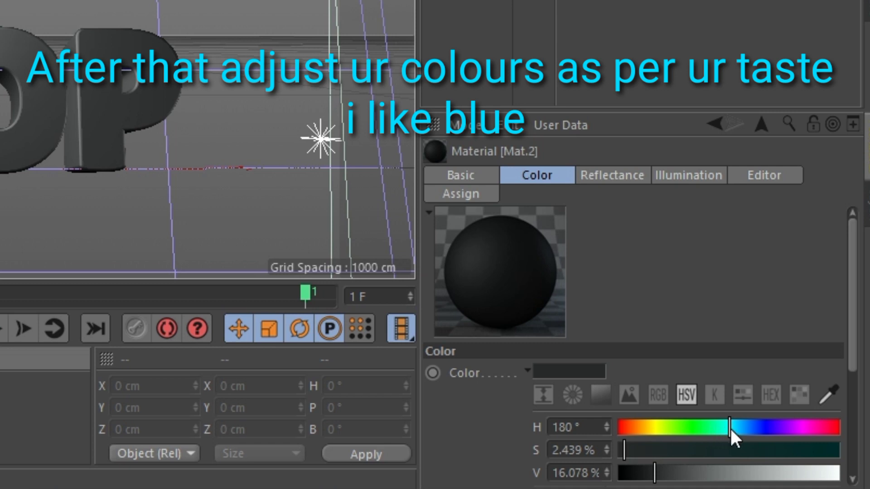
drag(730, 429, 732, 428)
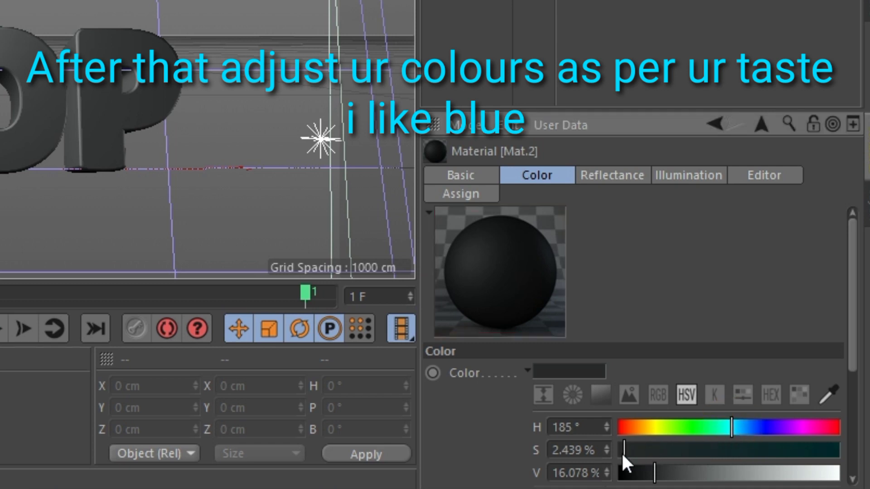
drag(623, 453, 841, 449)
click(674, 473)
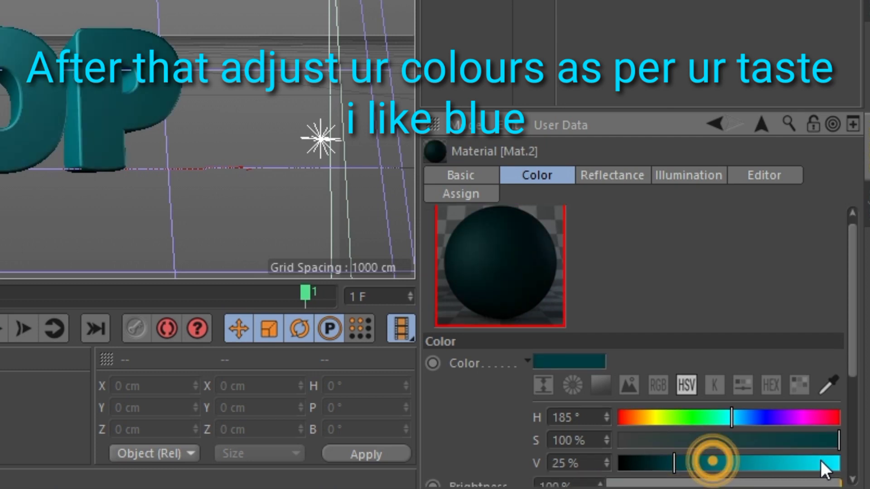
click(820, 462)
click(706, 461)
click(747, 463)
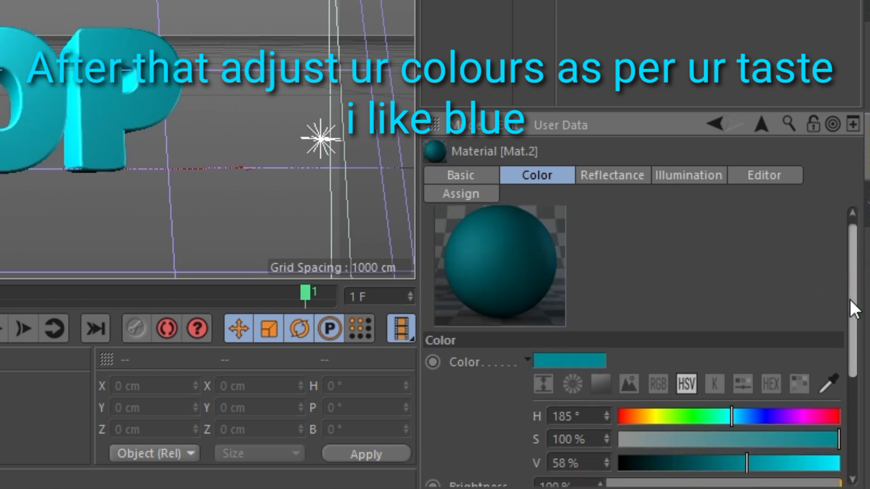
Set the colour brightness of Mat.2 to 20% and raise its HSV value to 69%
drag(850, 300, 850, 366)
click(587, 355)
double_click(586, 355)
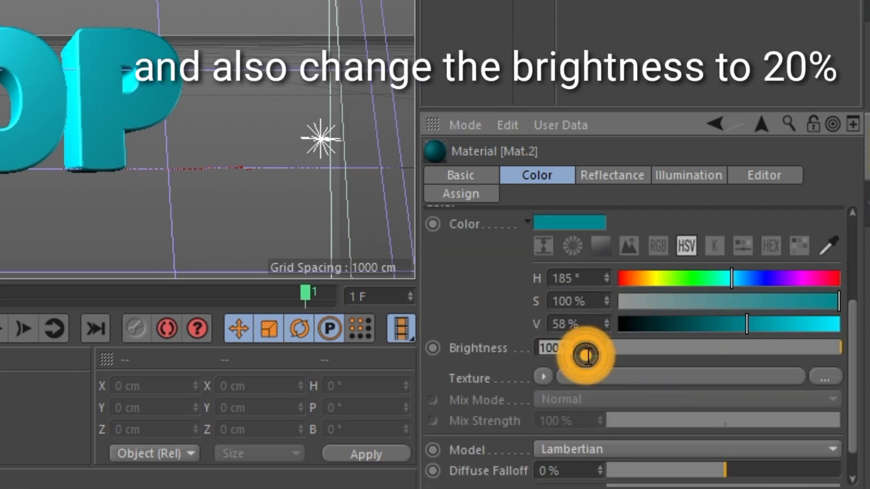
text(20)
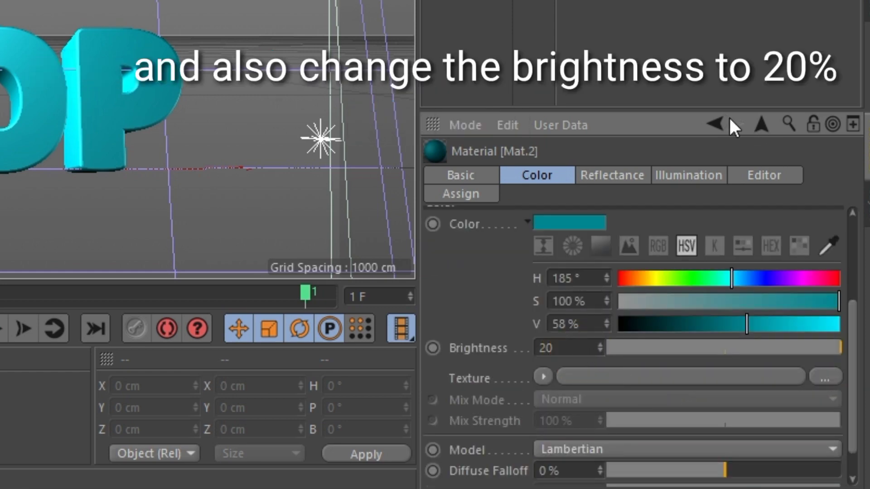
click(670, 72)
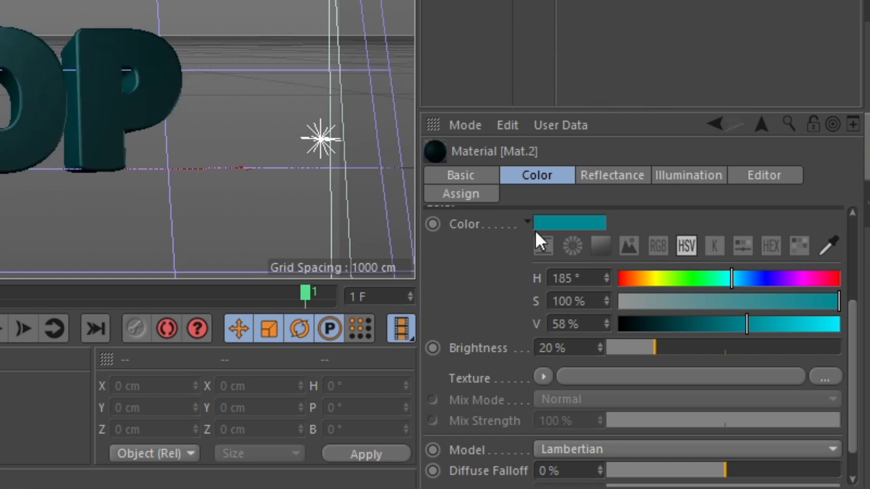
click(770, 325)
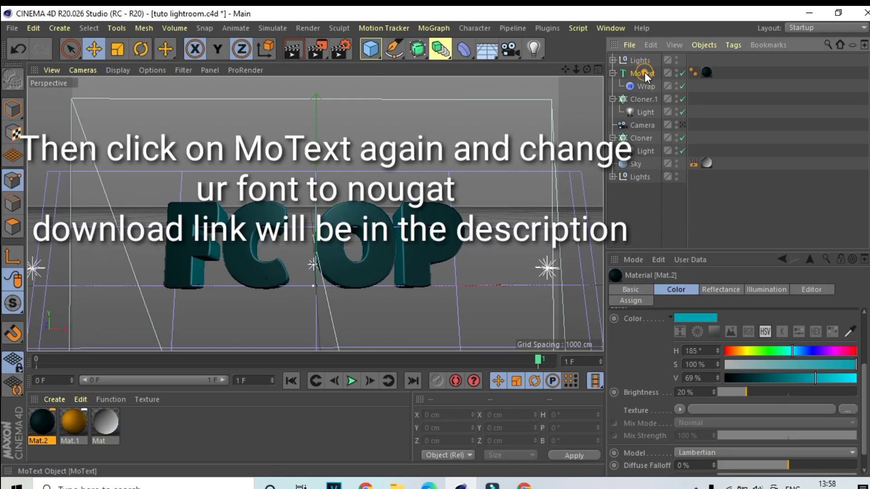
Change the font of the MoText object to Nougat
click(645, 72)
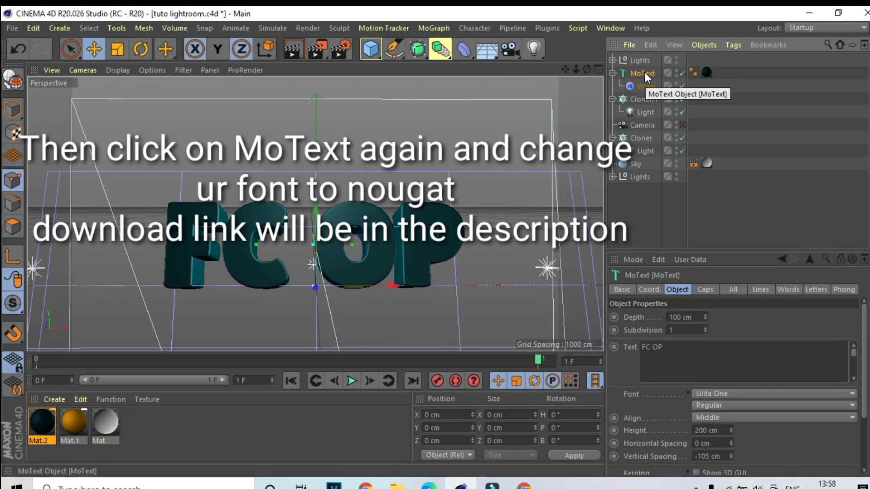
click(765, 393)
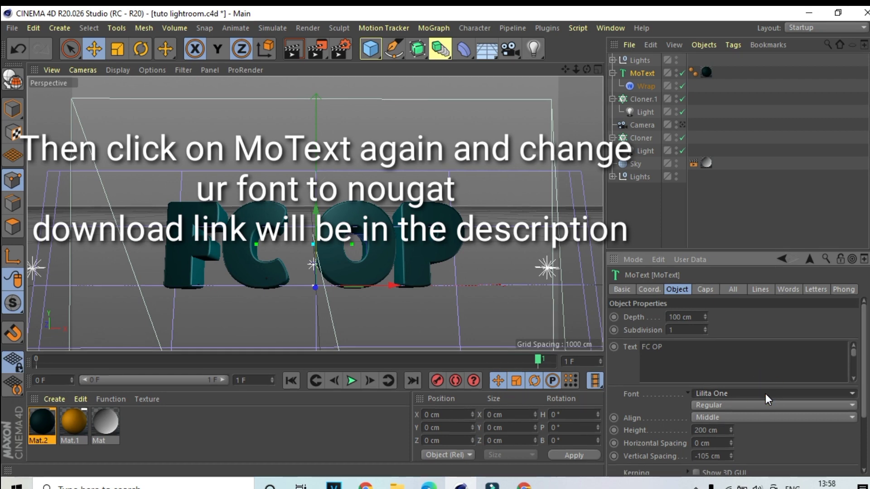
drag(765, 393, 736, 314)
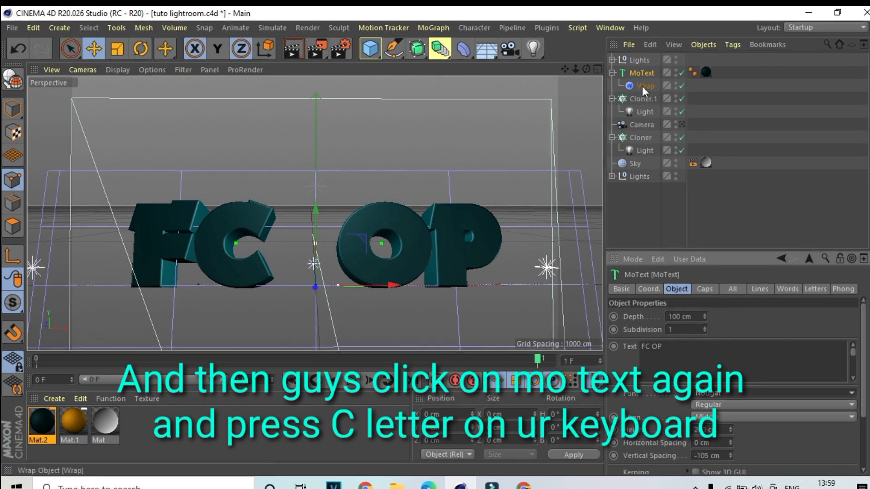
Make the MoText object editable and expand its hierarchy down to the individual letters of the FC group
click(635, 72)
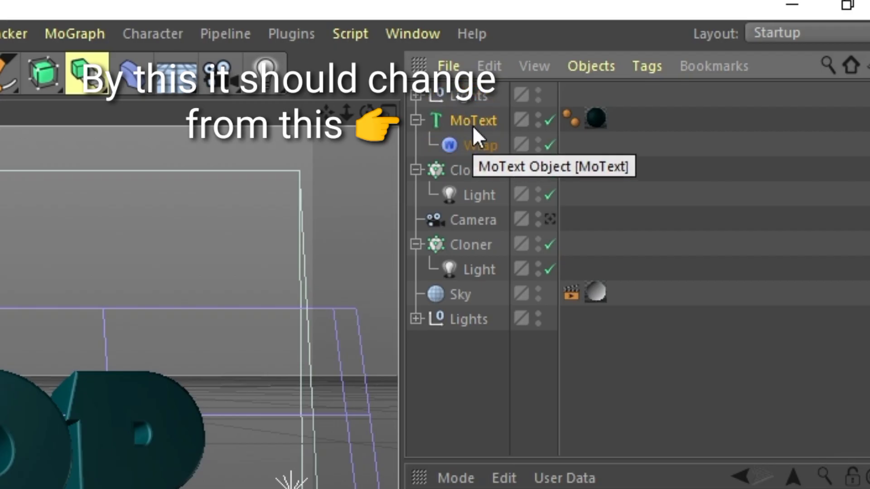
key(c)
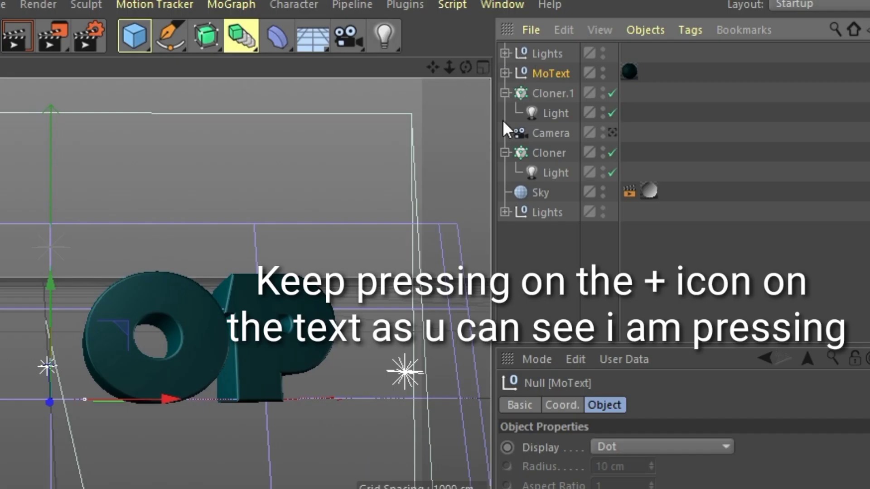
click(505, 73)
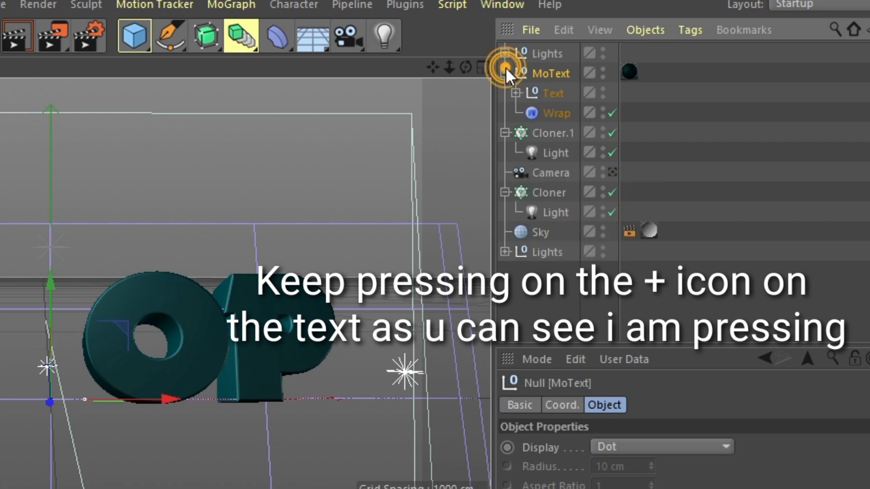
click(516, 92)
click(529, 113)
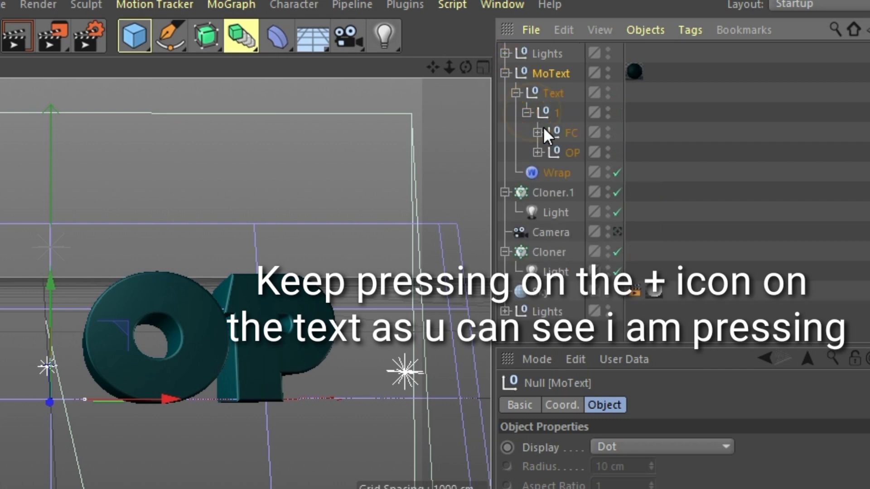
click(536, 132)
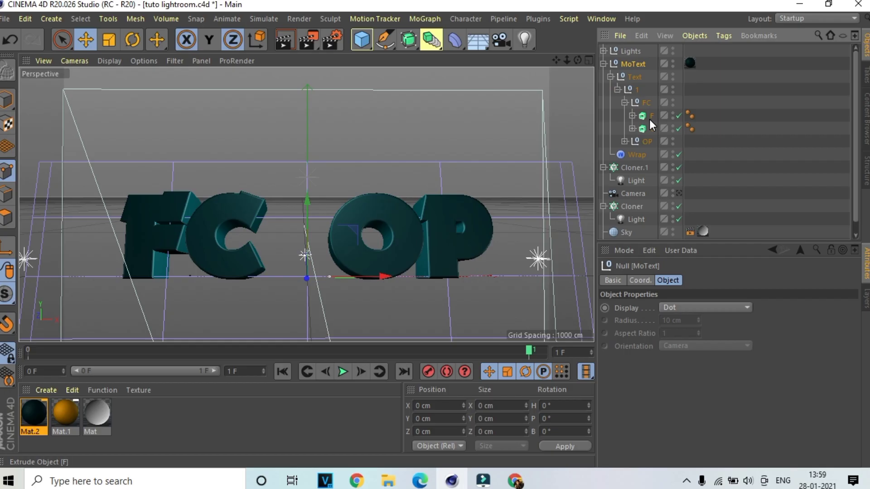
Move the letter C of the FC group along its X axis, away from the letter F
click(650, 116)
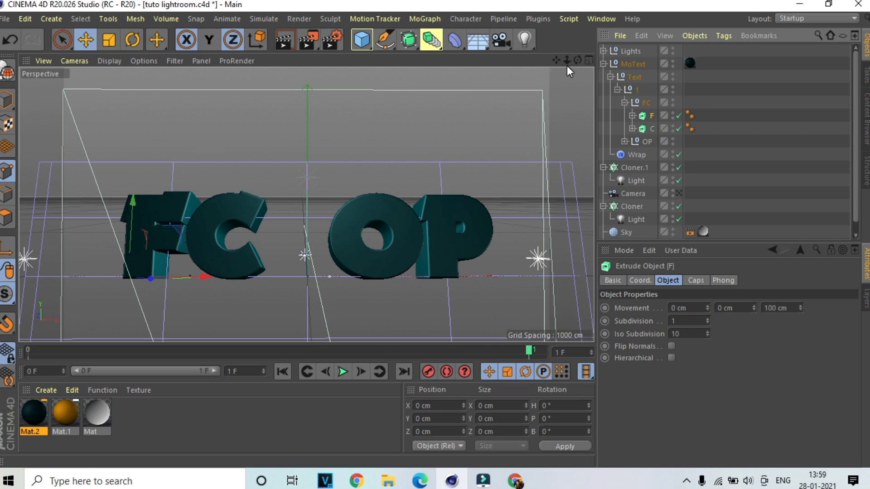
mouse_move(568, 62)
mouse_down()
mouse_move(562, 72)
mouse_move(567, 66)
mouse_up()
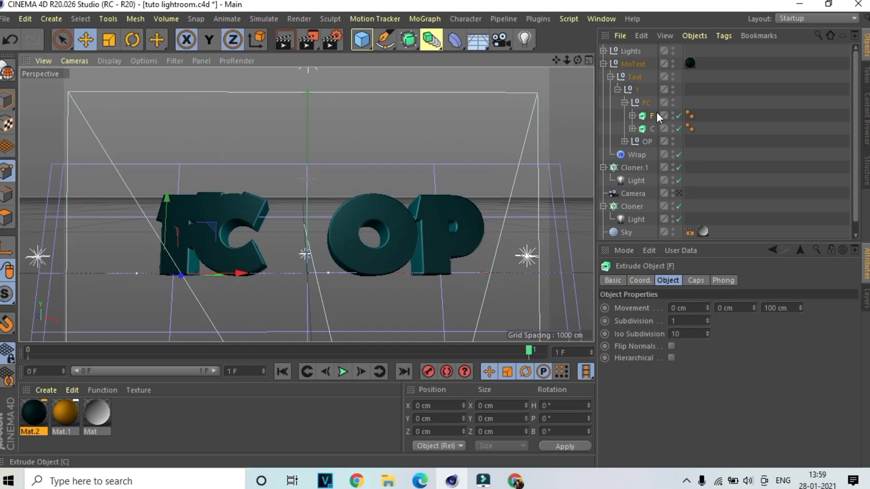
click(651, 128)
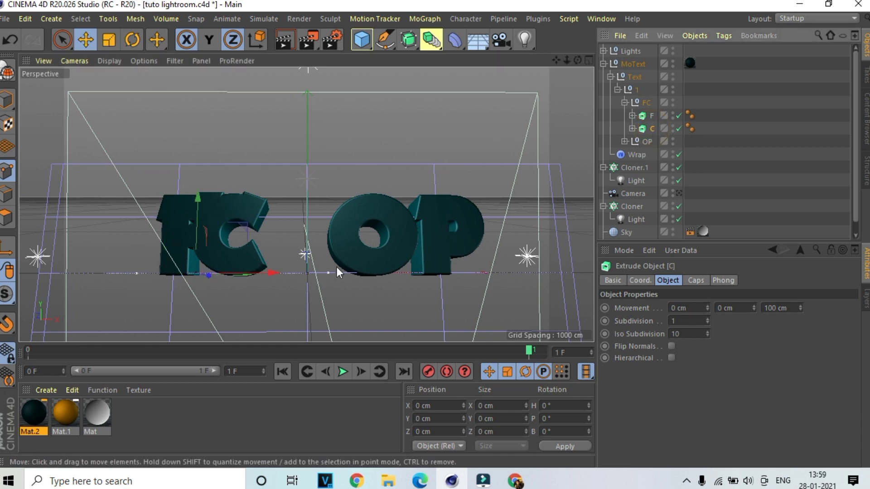
mouse_move(276, 275)
mouse_down()
mouse_move(309, 283)
mouse_move(327, 248)
mouse_move(296, 264)
mouse_move(320, 284)
mouse_move(289, 275)
mouse_up()
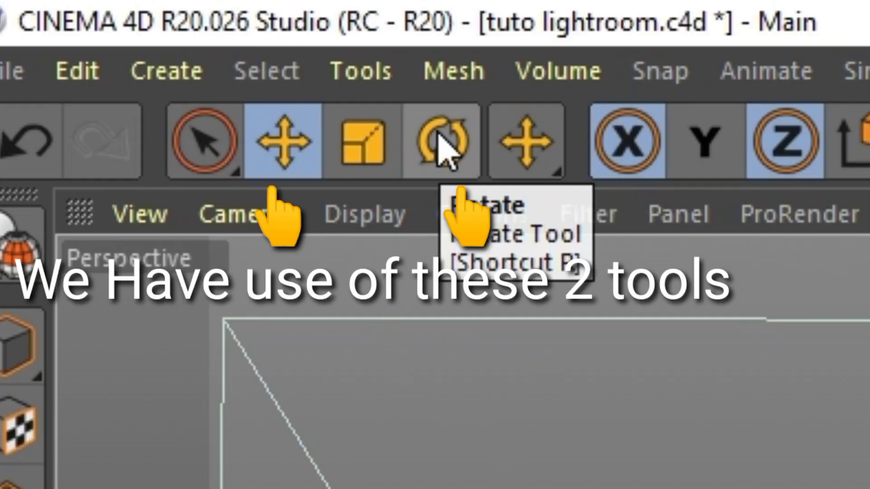
Rotate the letter F by about -9.6° around its vertical axis and nudge it along X
click(442, 145)
click(286, 144)
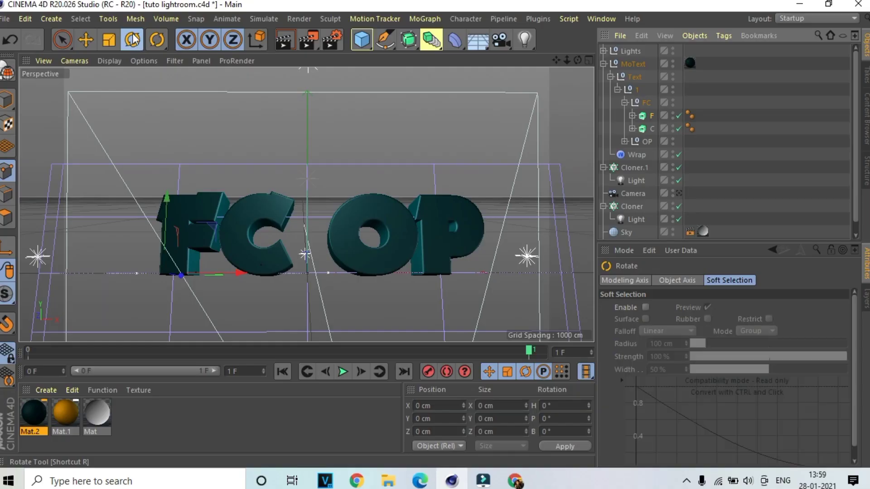
click(367, 142)
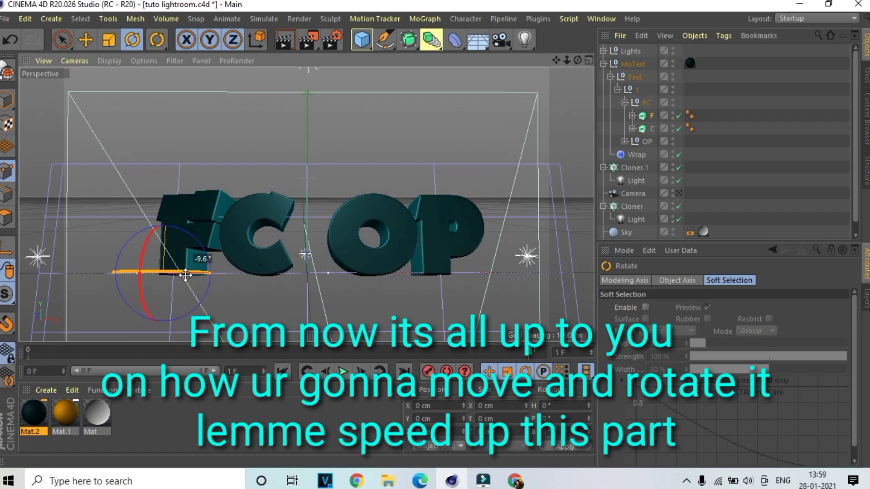
drag(317, 251, 294, 250)
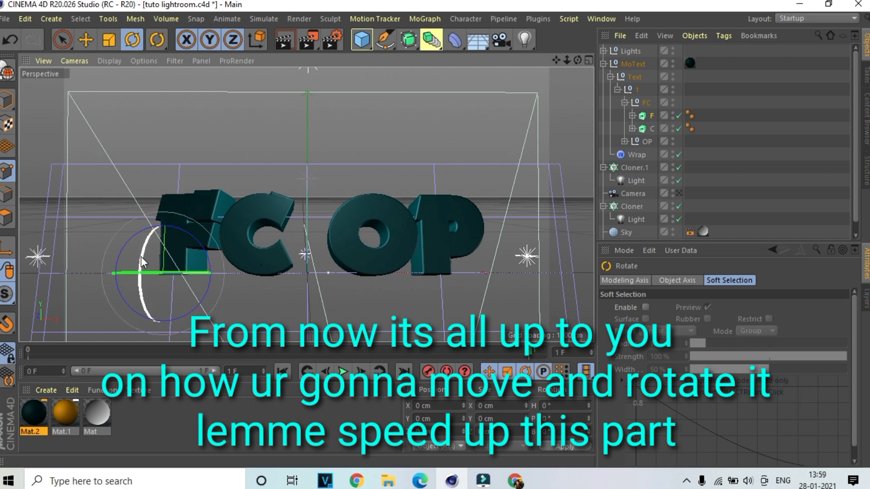
key(e)
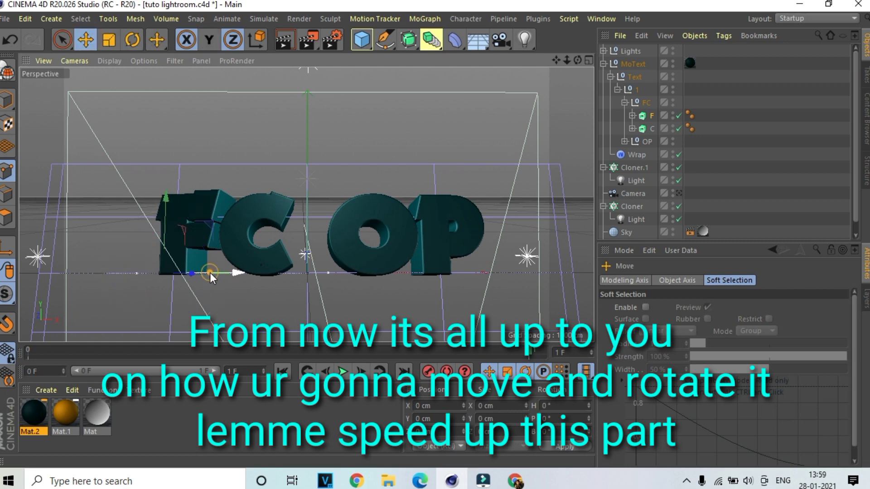
Slightly rotate the letter C of the FC group and the letter O of the OP group
click(648, 130)
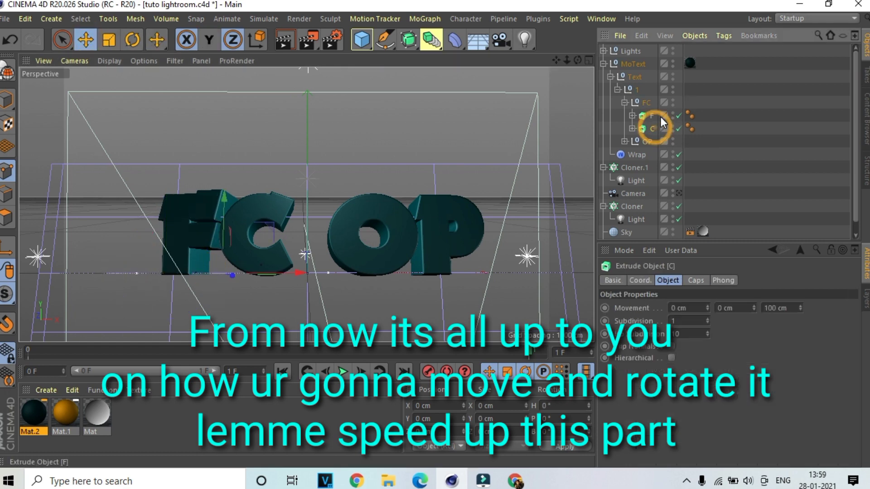
key(r)
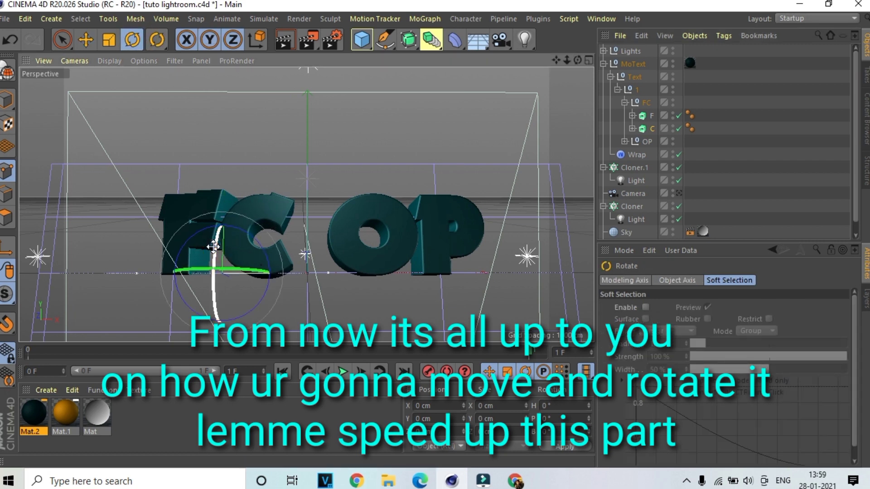
click(623, 141)
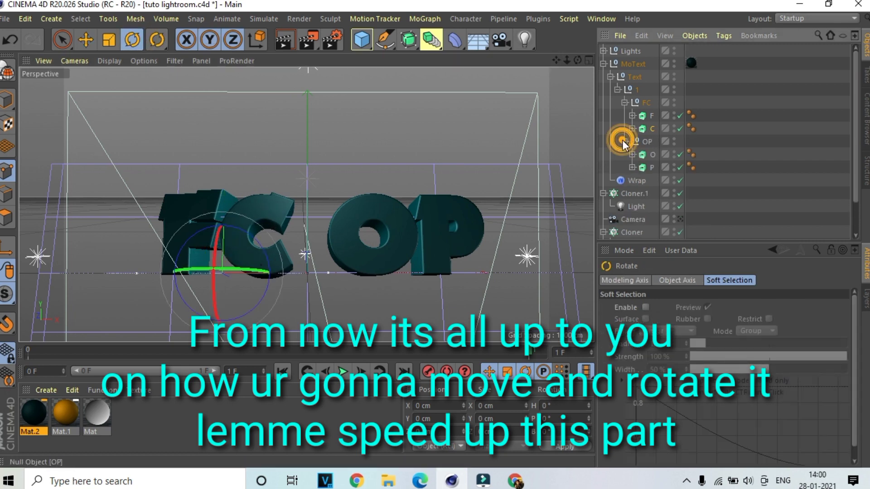
click(643, 155)
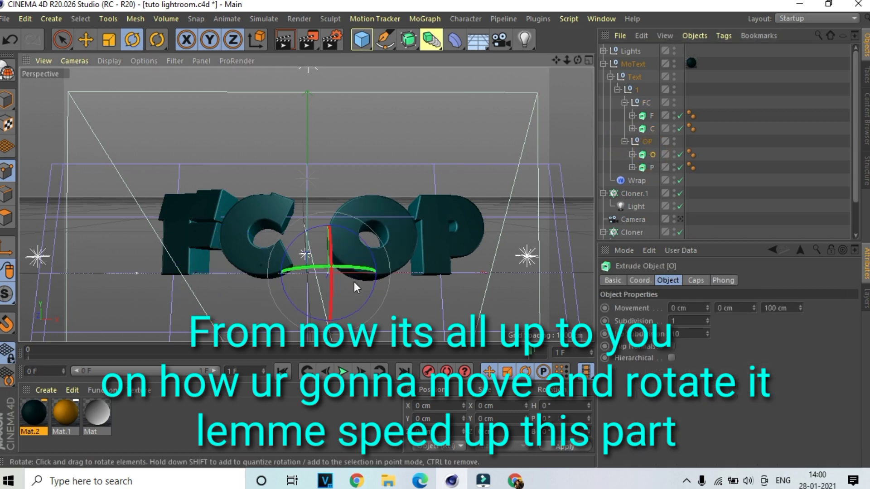
Adjust the letter P of the OP group, turning it slightly and shifting it beside the O
click(653, 168)
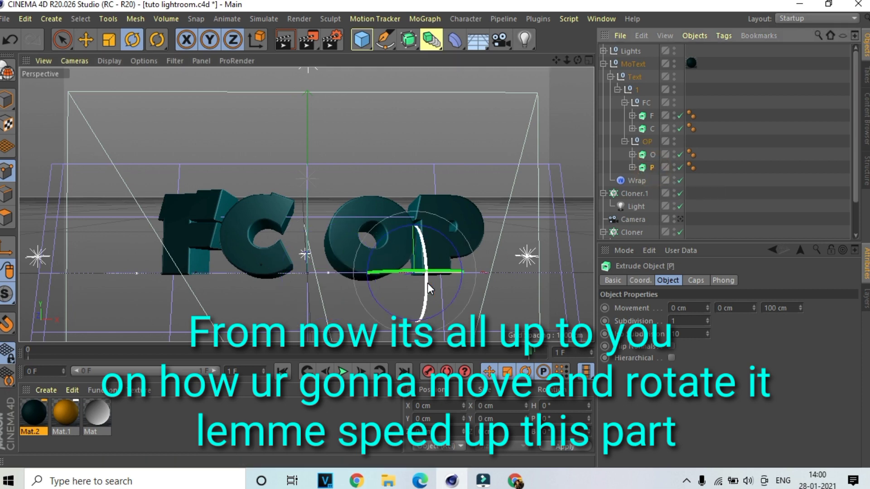
drag(427, 282, 426, 273)
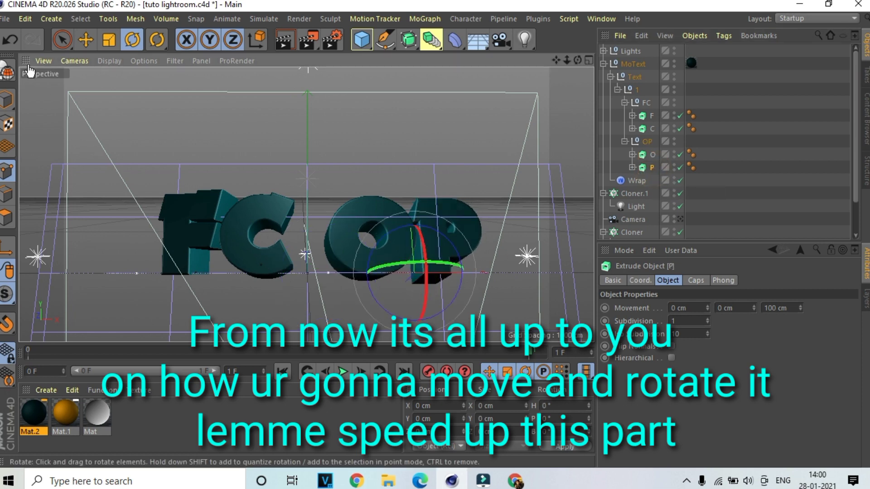
click(10, 40)
click(85, 40)
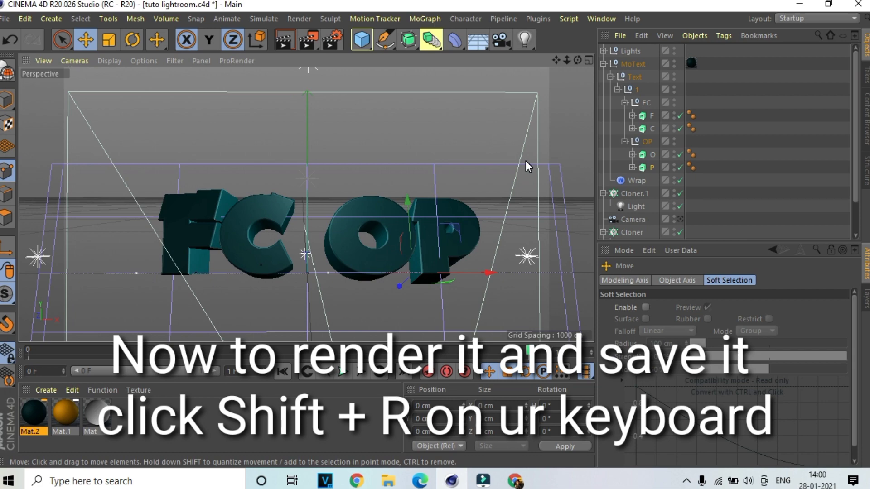
Try to render the scene to the Picture Viewer
key(shift+r)
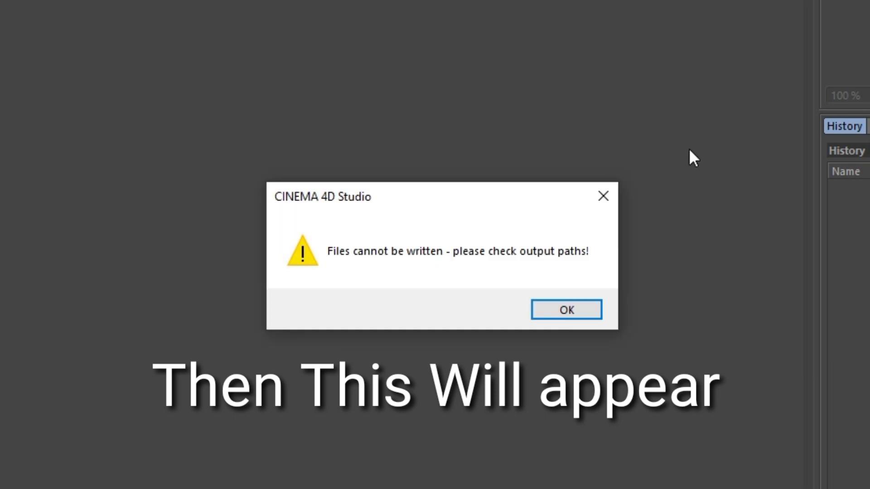
click(556, 312)
click(854, 6)
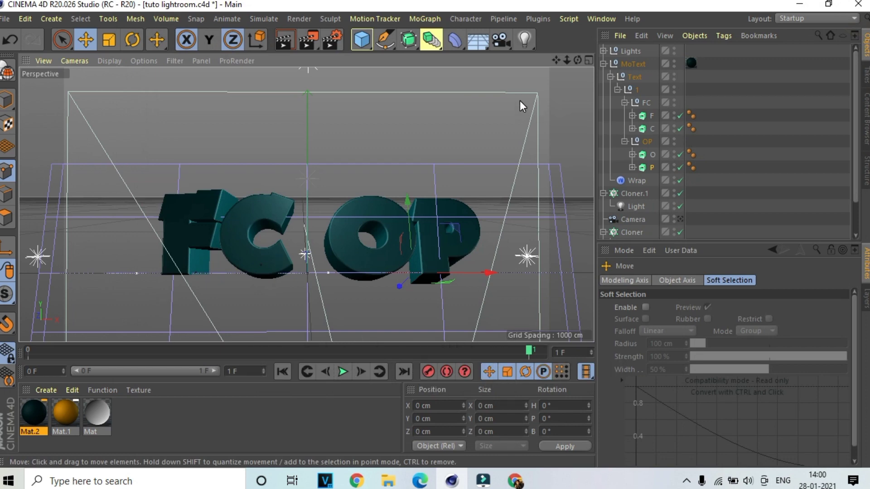
Clear the output file path for the regular image in the render settings' save options
key(ctrl+b)
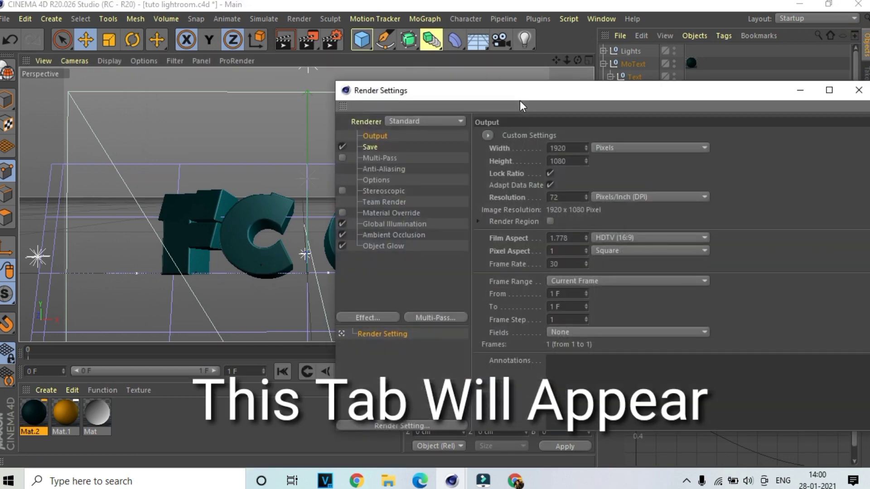
click(376, 149)
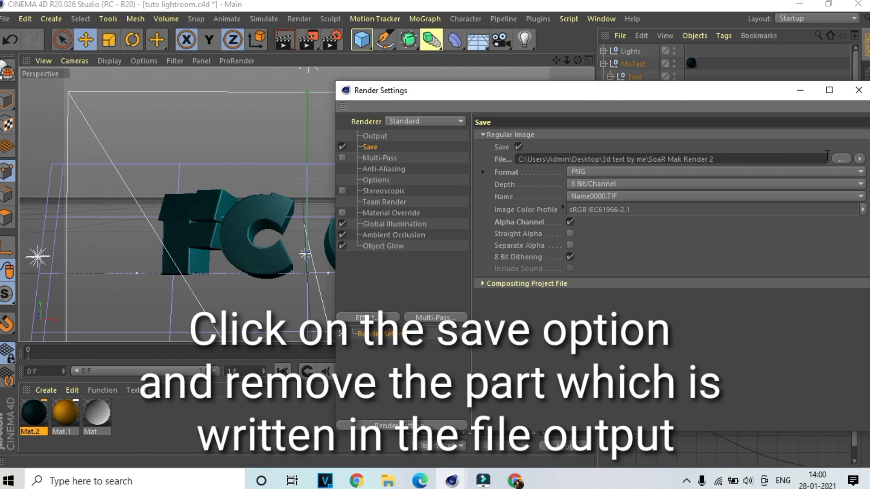
click(800, 159)
key(BackSpace)
key(BackSpace)
key(BackSpace)
key(BackSpace)
key(BackSpace)
key(BackSpace)
key(BackSpace)
key(BackSpace)
key(BackSpace)
key(BackSpace)
key(BackSpace)
key(BackSpace)
key(BackSpace)
key(BackSpace)
key(BackSpace)
key(BackSpace)
key(BackSpace)
key(BackSpace)
key(BackSpace)
key(BackSpace)
key(BackSpace)
key(BackSpace)
key(BackSpace)
key(BackSpace)
key(BackSpace)
key(BackSpace)
key(BackSpace)
key(BackSpace)
key(BackSpace)
key(BackSpace)
key(BackSpace)
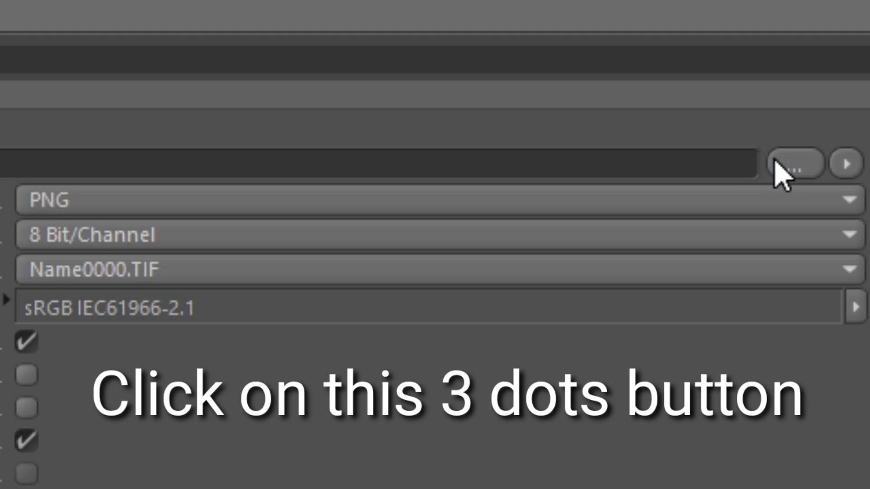
click(837, 158)
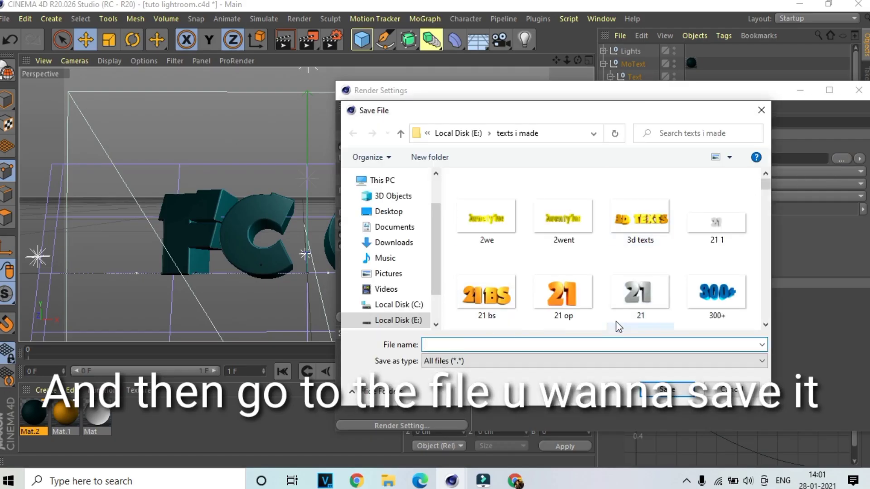
click(412, 319)
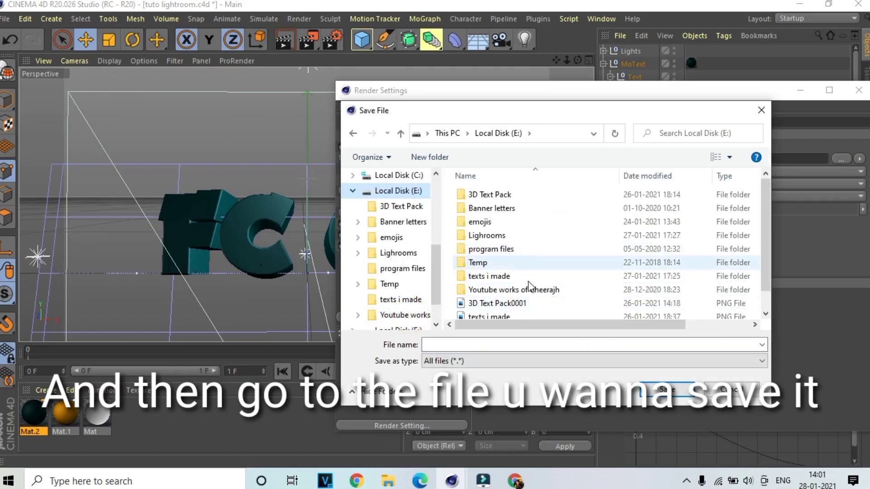
click(510, 276)
double_click(511, 277)
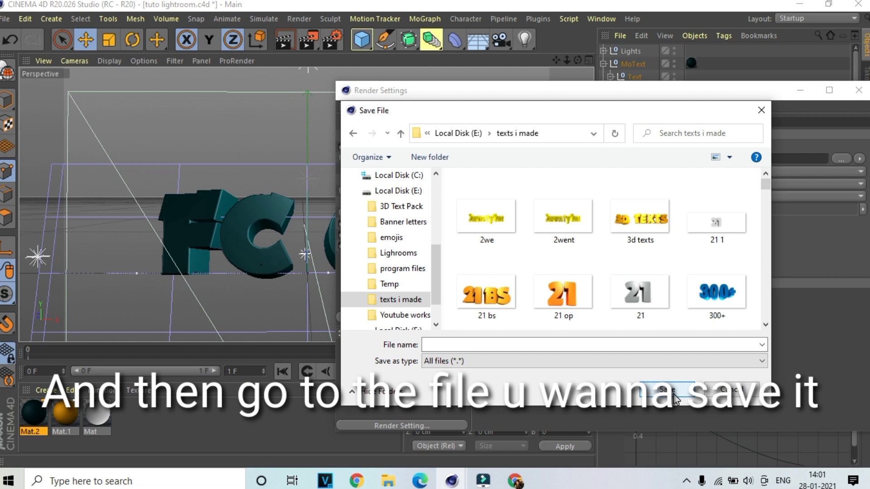
click(763, 111)
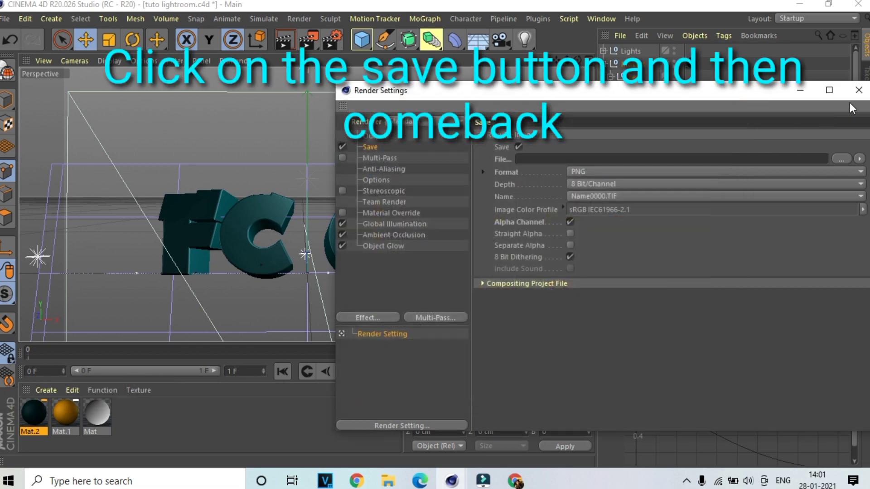
Close the render settings and render the current frame to the Picture Viewer
click(858, 90)
key(shift+r)
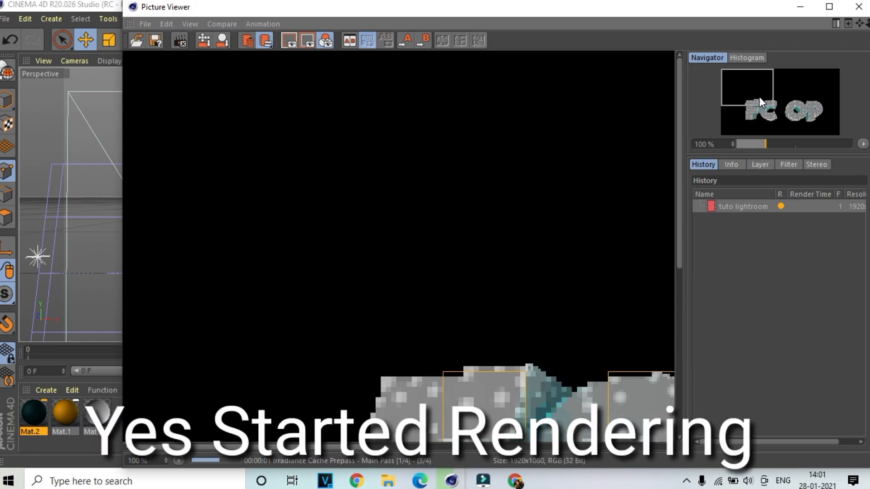
Reduce the render preview to 64% and reposition it so the whole FC OP text is in frame
drag(759, 97, 789, 115)
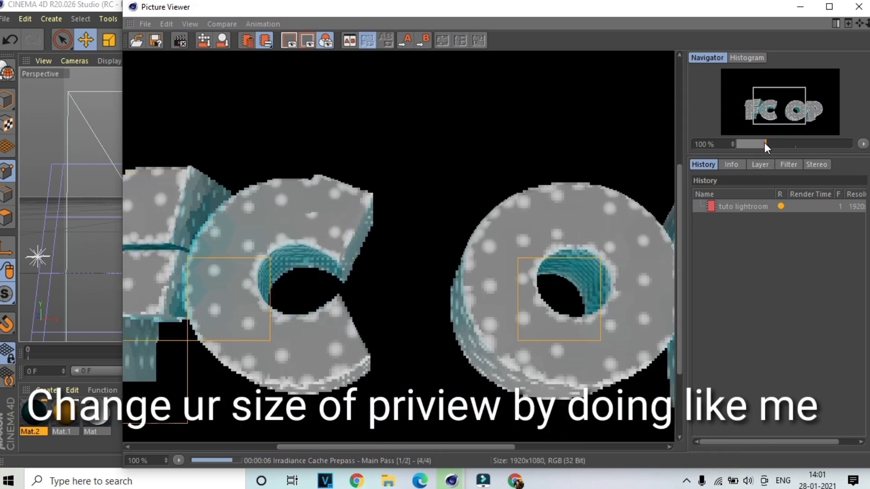
click(716, 143)
text(7)
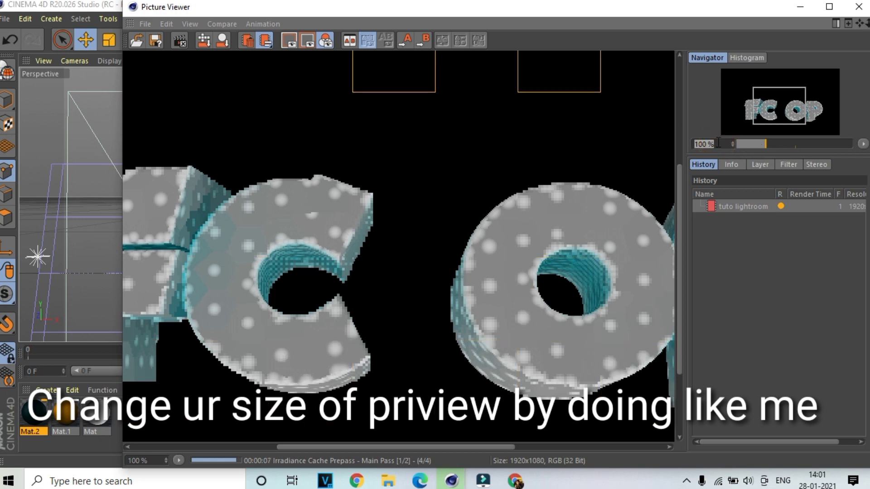
text(0)
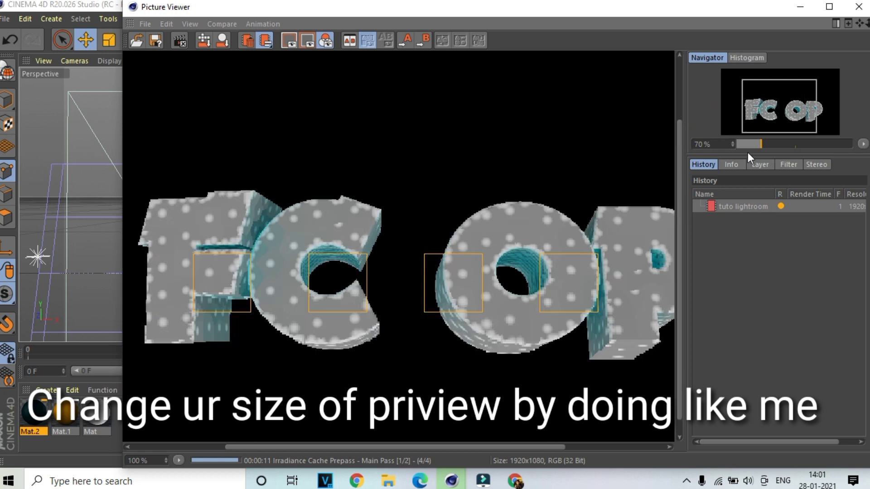
click(761, 144)
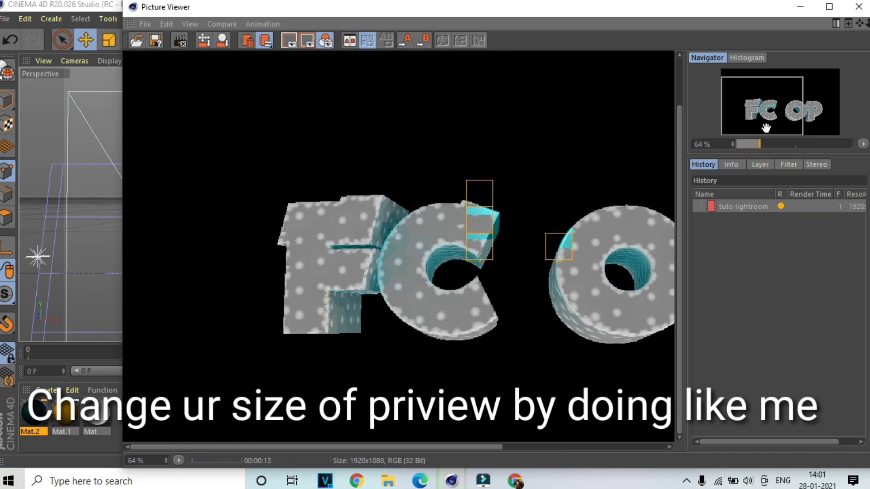
drag(766, 126, 788, 123)
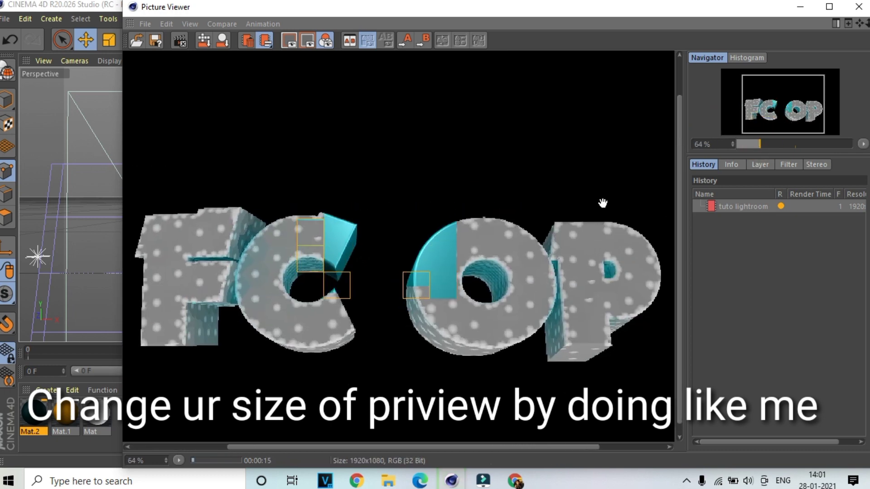
drag(553, 221, 563, 207)
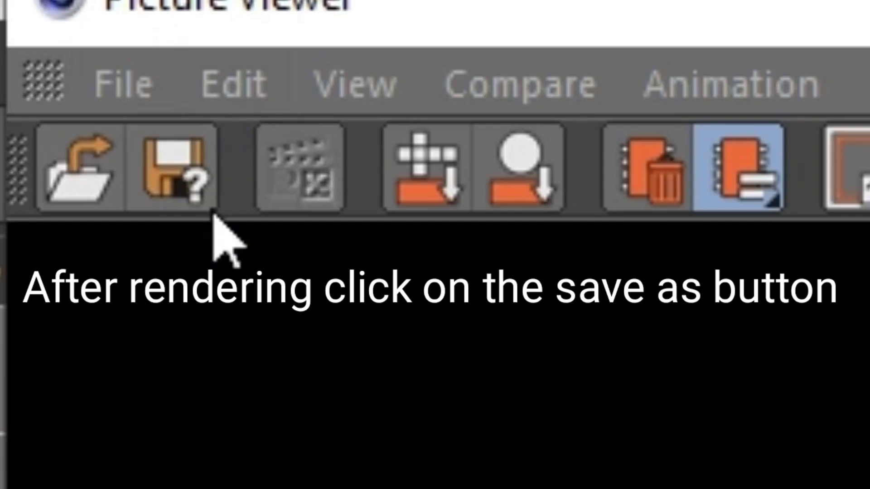
Save the rendered still as an 8-bit PNG with alpha channel, named "FC opppp", in the "texts i made" folder
click(195, 179)
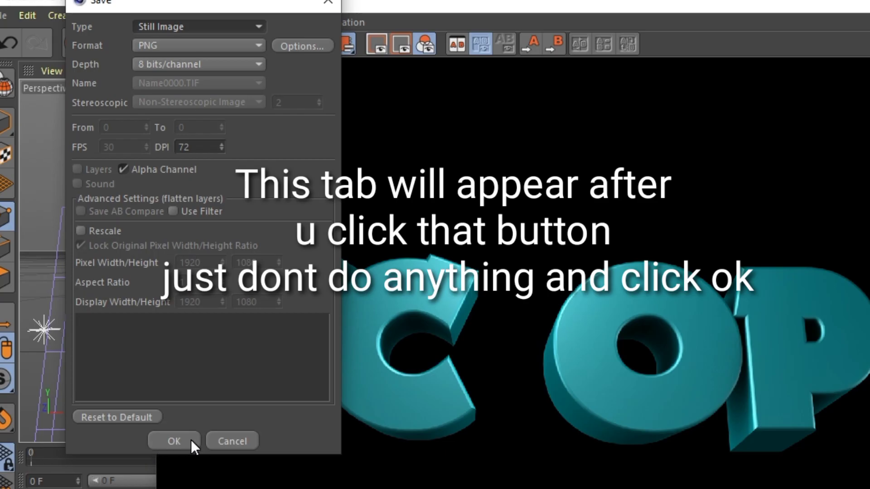
click(190, 442)
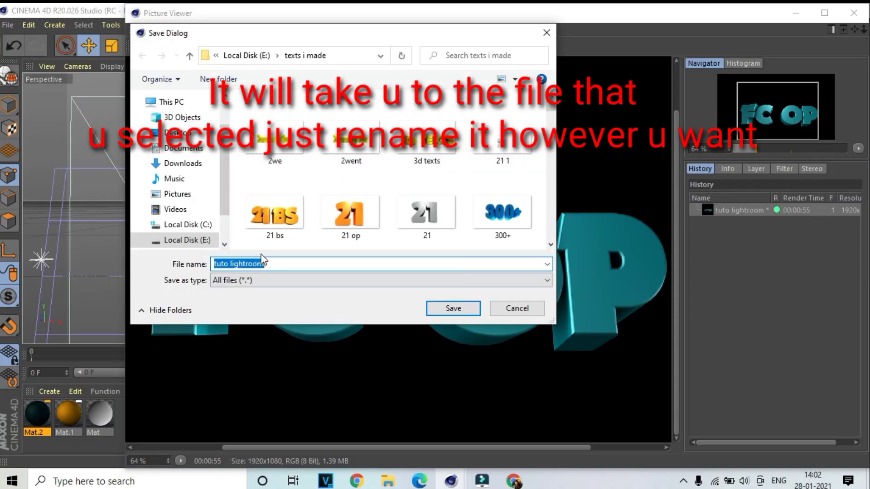
text(FC)
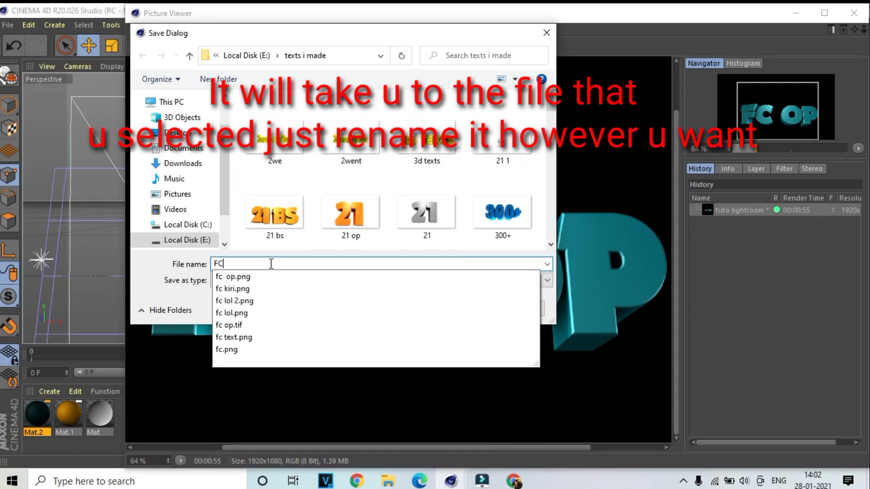
text( opppp)
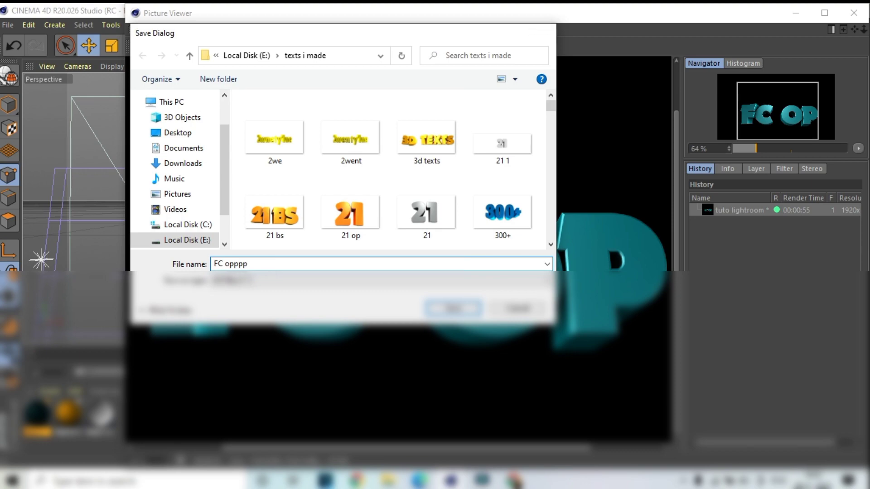
key(Return)
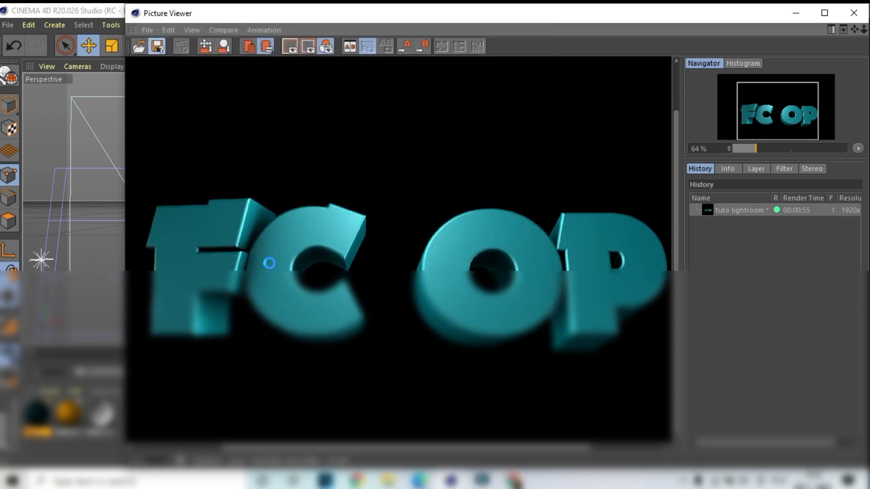